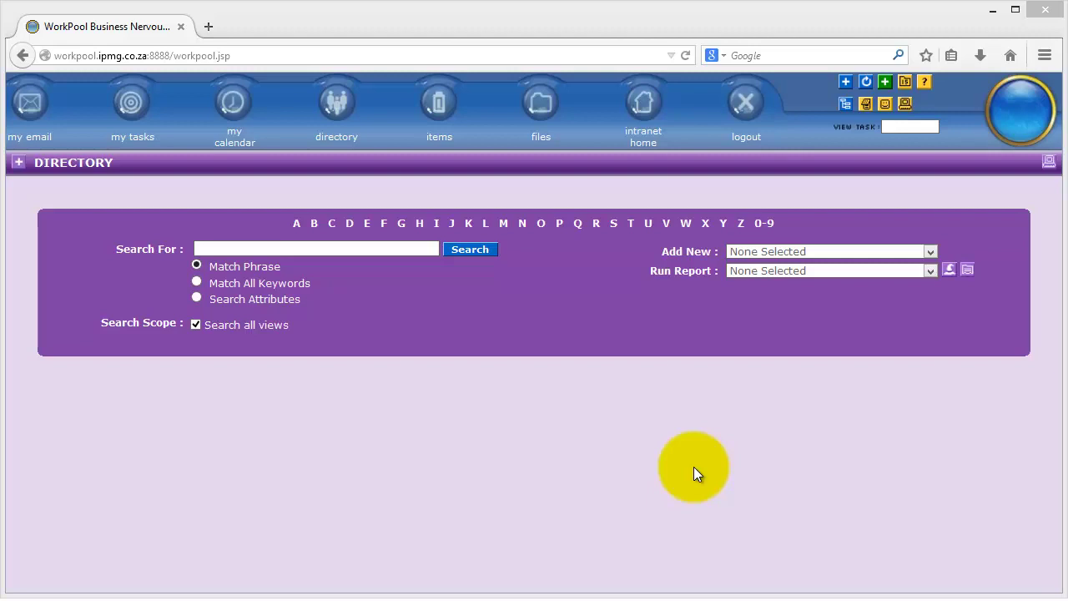
Search the directory for the contact's full name exactly as listed, using Match Phrase across all views.
left_click(614, 232)
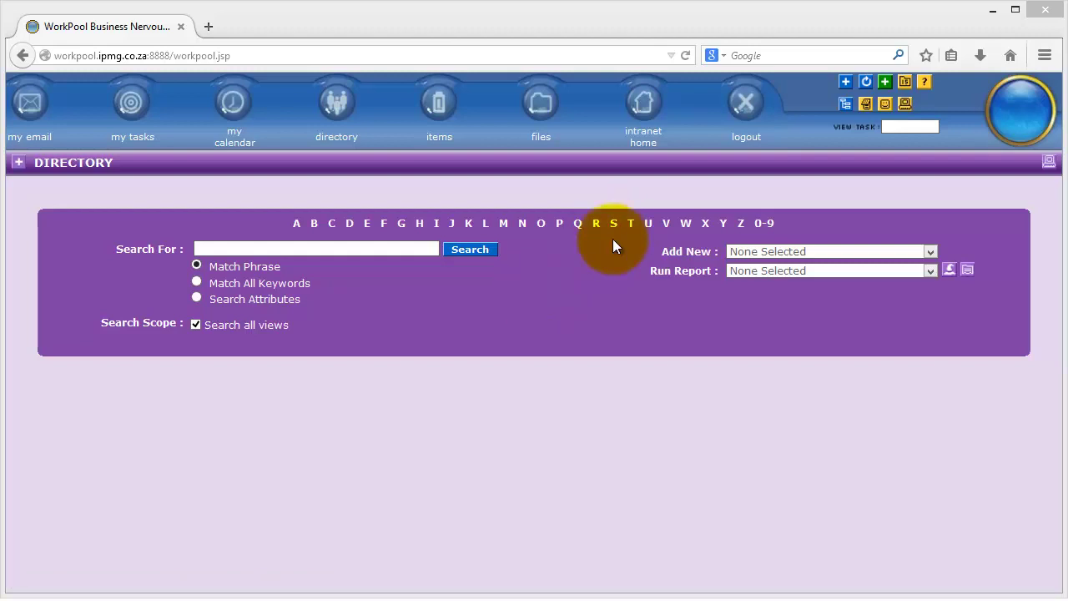
left_click(332, 250)
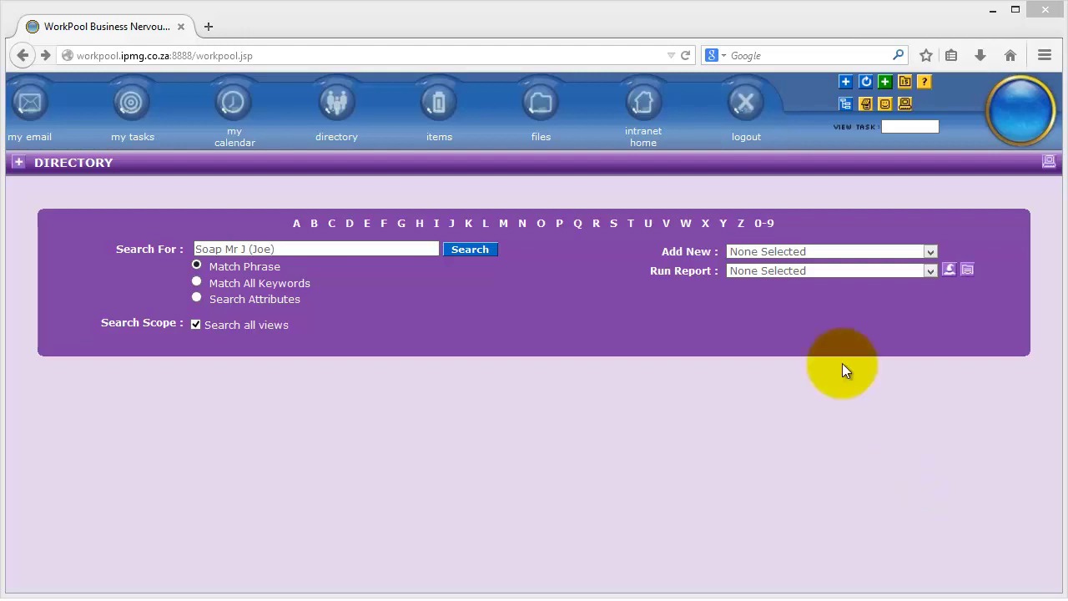
left_click(470, 250)
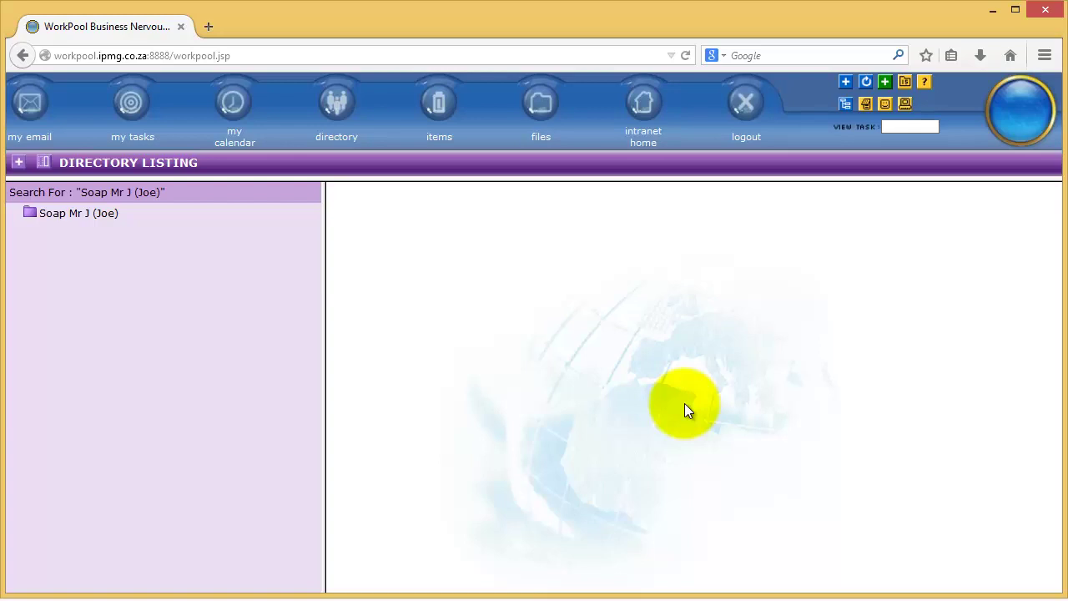
Run a new Match Phrase directory search for the contact's full name, omitting the space before the bracketed first name.
left_click(342, 117)
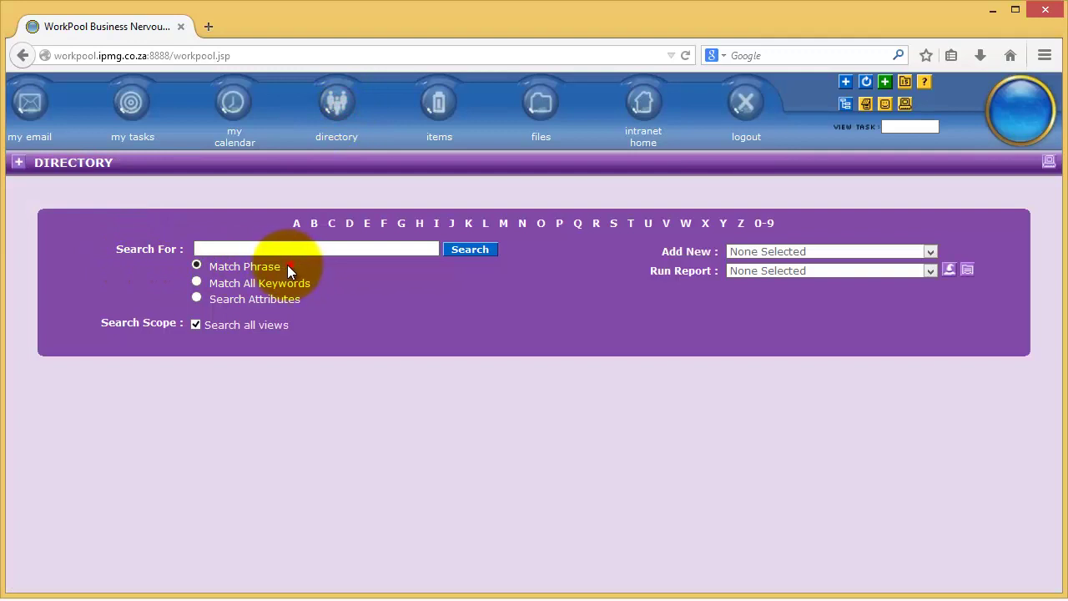
left_click_drag(287, 265, 202, 270)
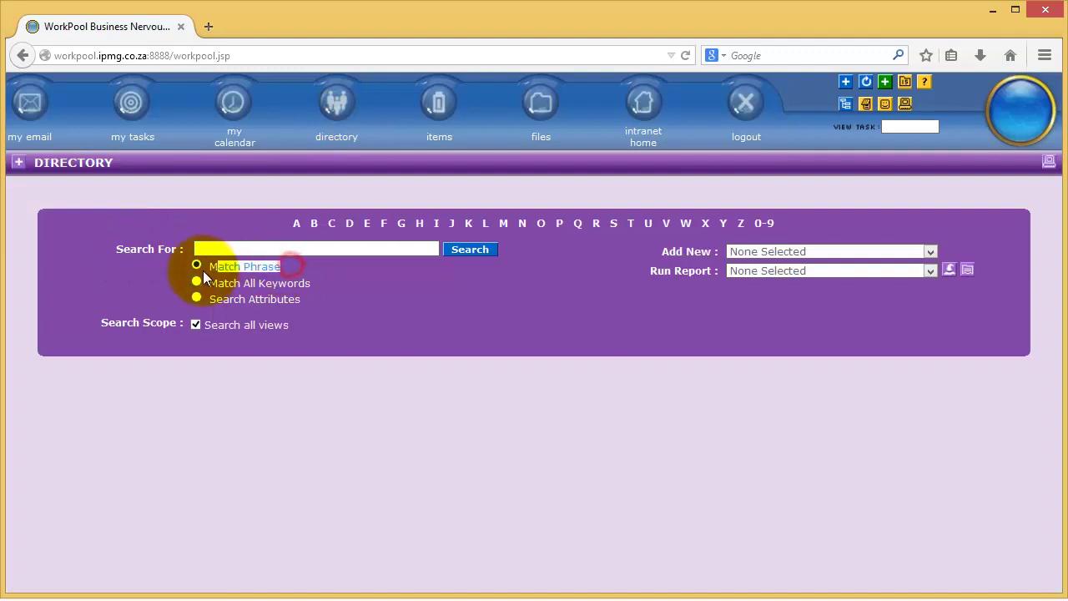
left_click(313, 264)
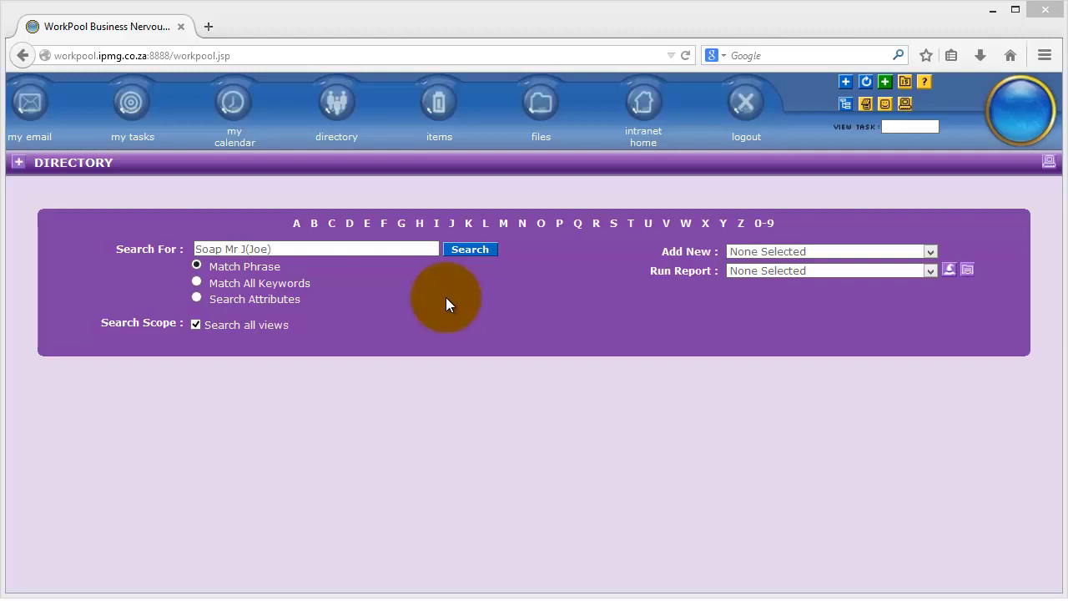
left_click(470, 250)
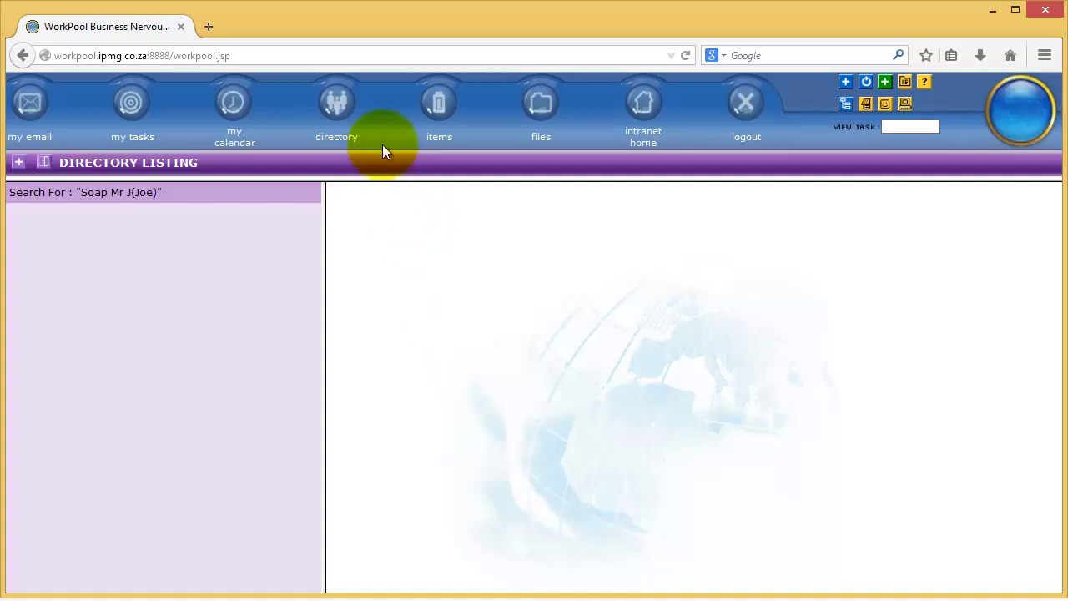
Start a fresh directory search using only the contact's surname with Match Phrase.
left_click(344, 104)
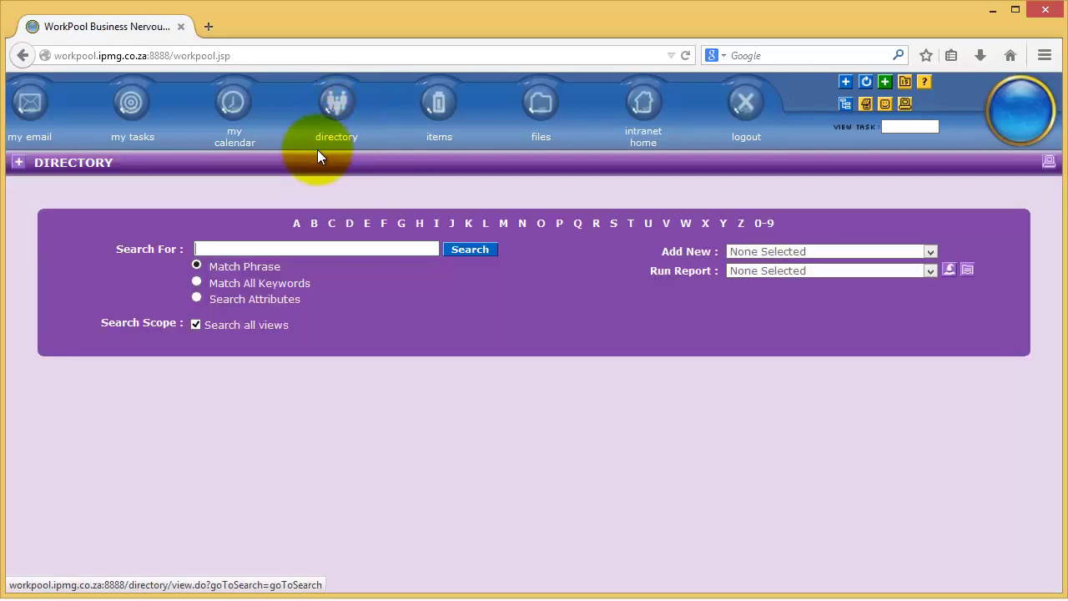
type("soap")
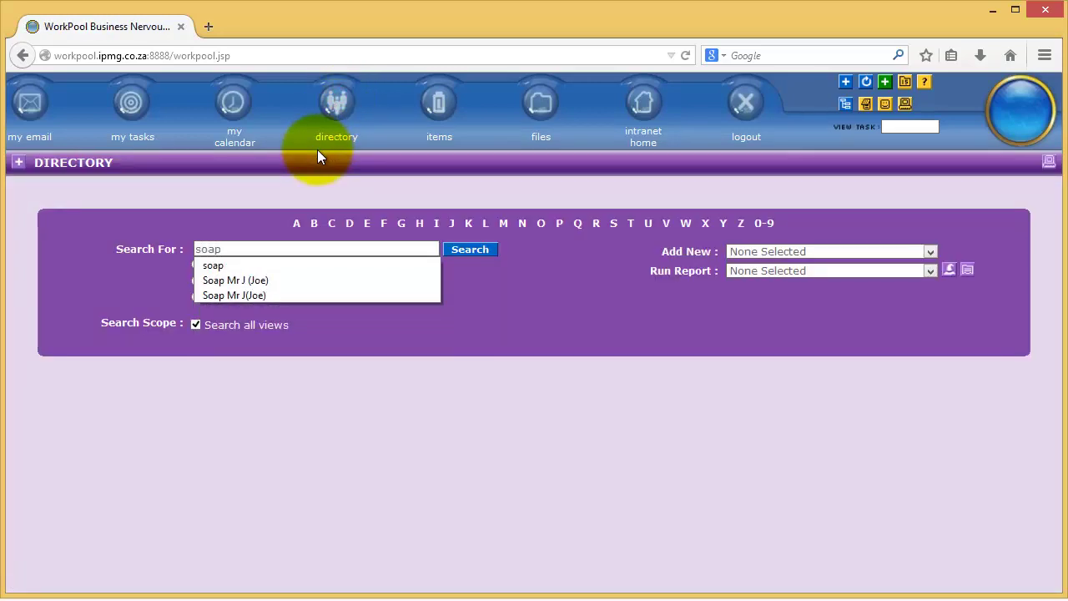
left_click(467, 252)
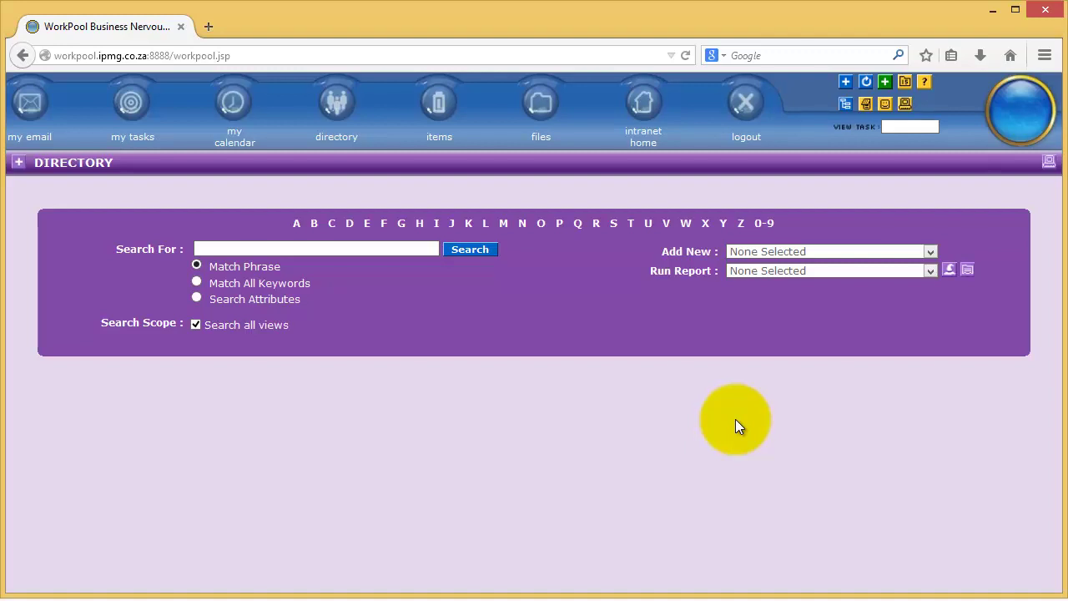
Search the directory for the contact's surname in lowercase and open the matching male contact's entry with the initial J.
left_click(257, 250)
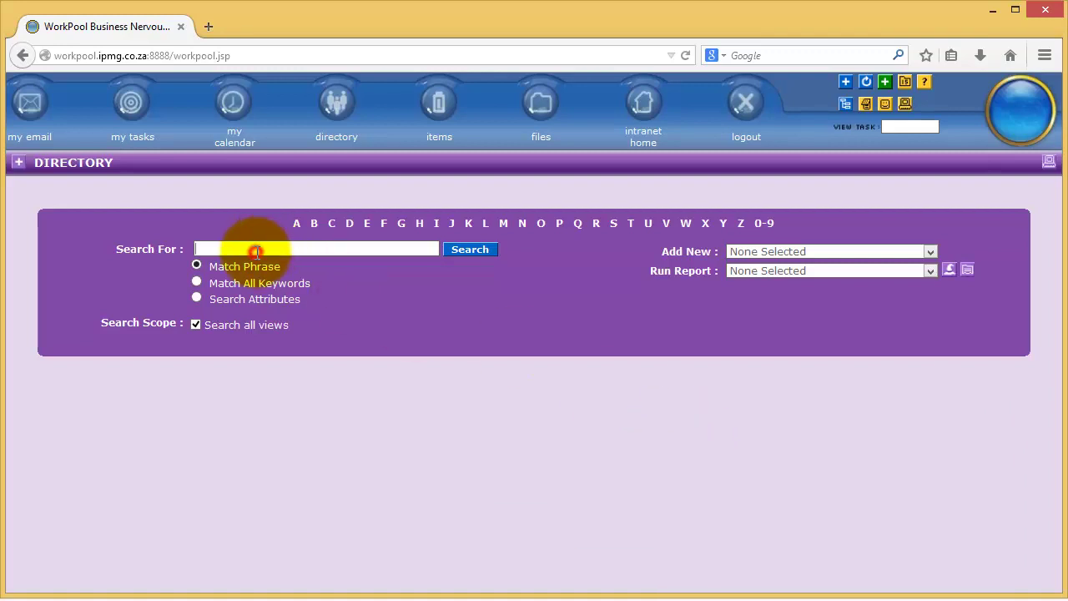
type("soap")
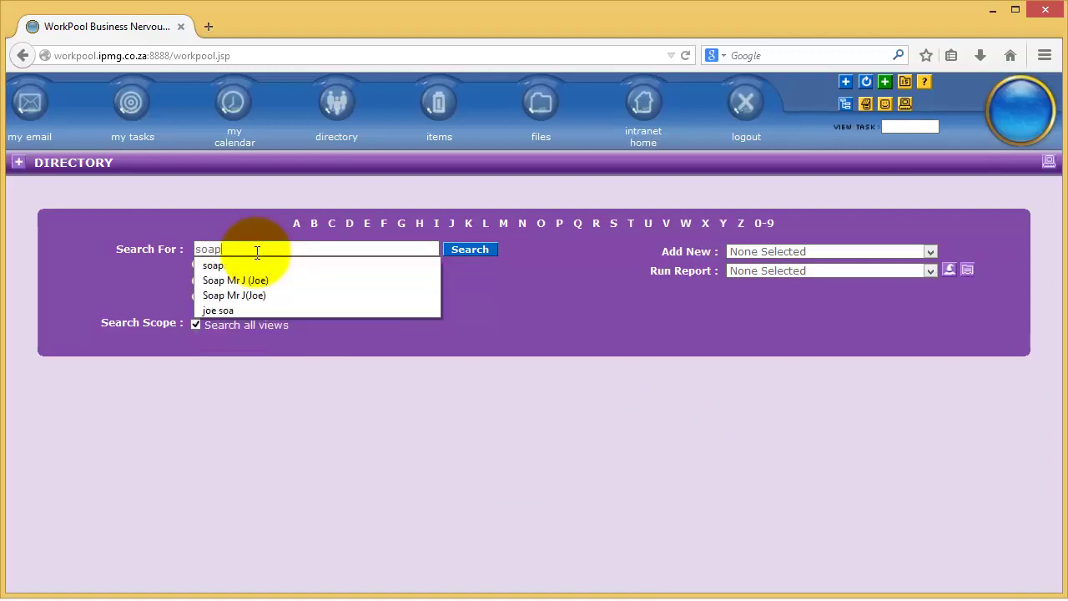
key("Return")
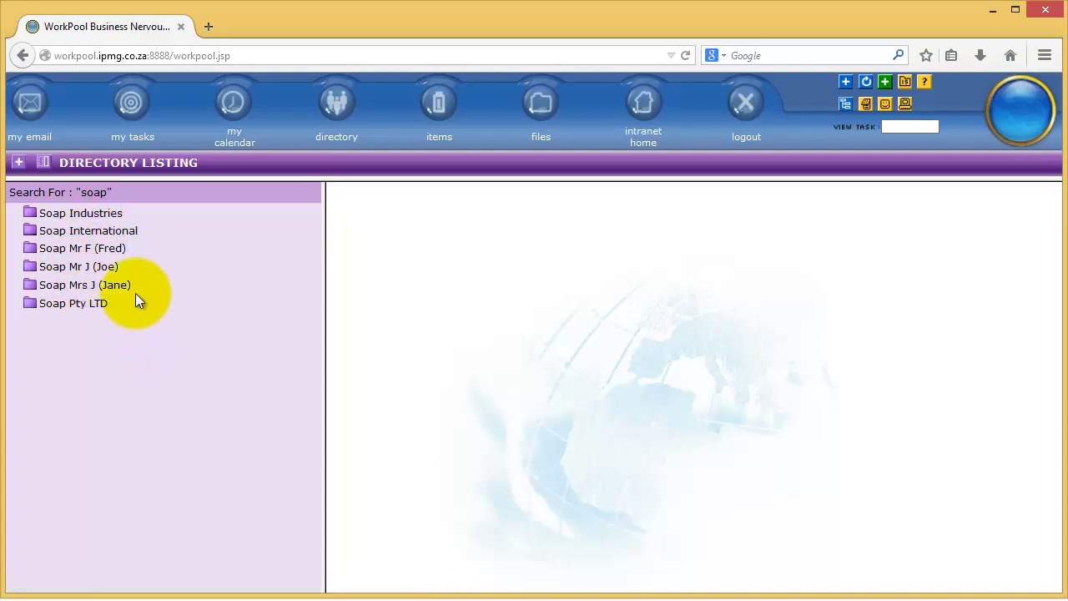
left_click(97, 271)
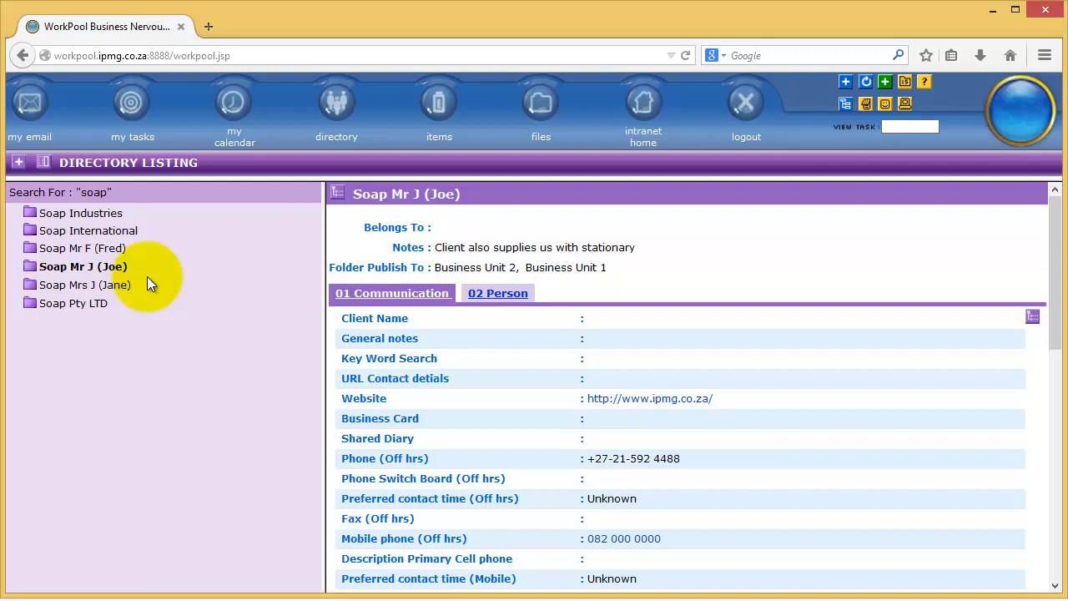
Run a new Match Phrase directory search for the contact's first name followed by the surname.
left_click(336, 117)
left_click(194, 249)
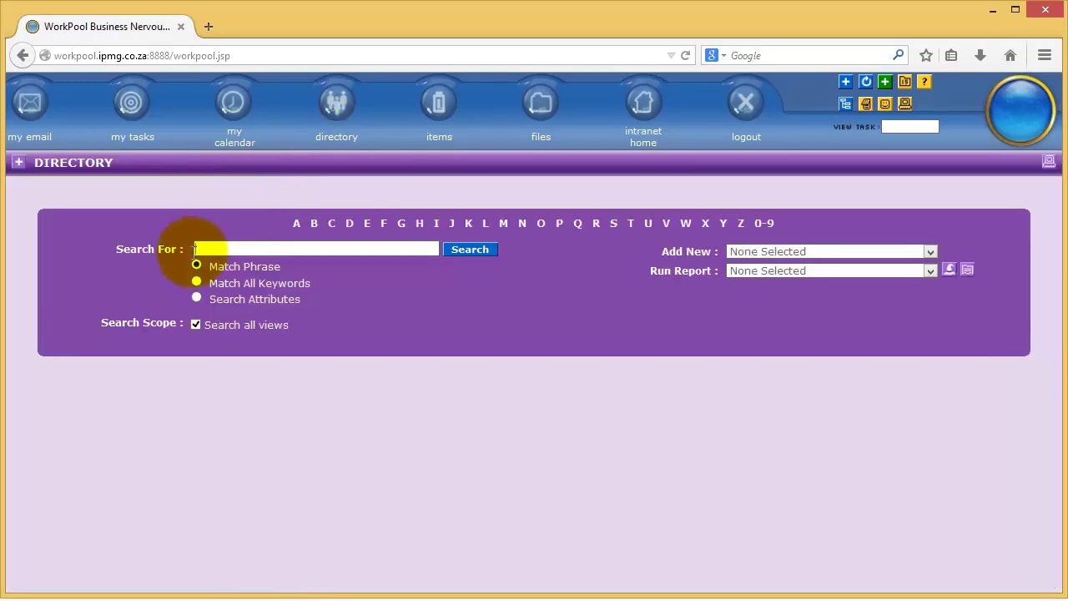
type("Joe Spa")
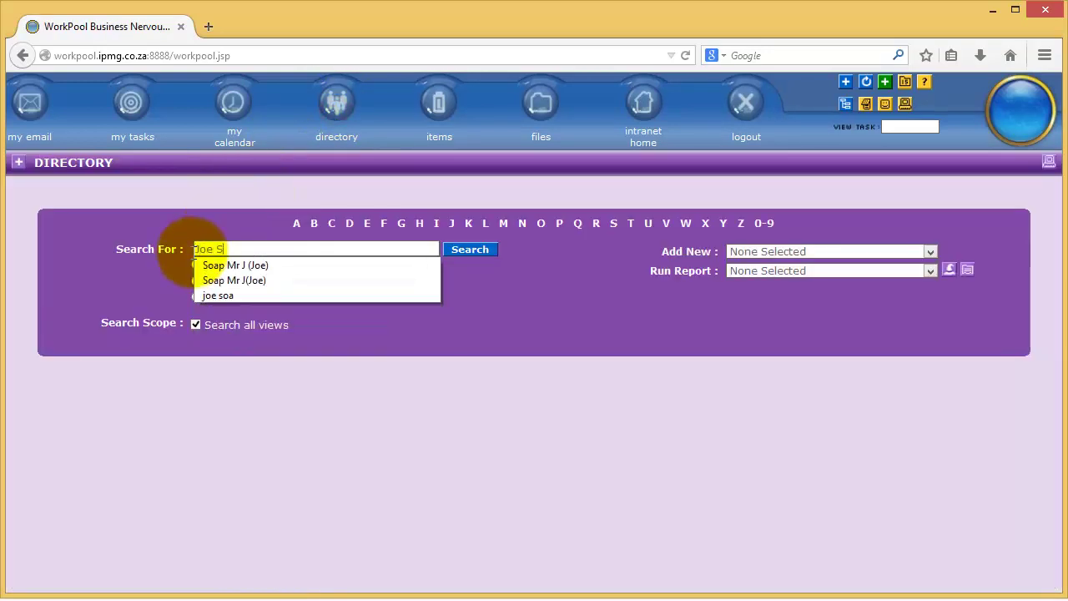
key("BackSpace")
key("BackSpace")
type("oap")
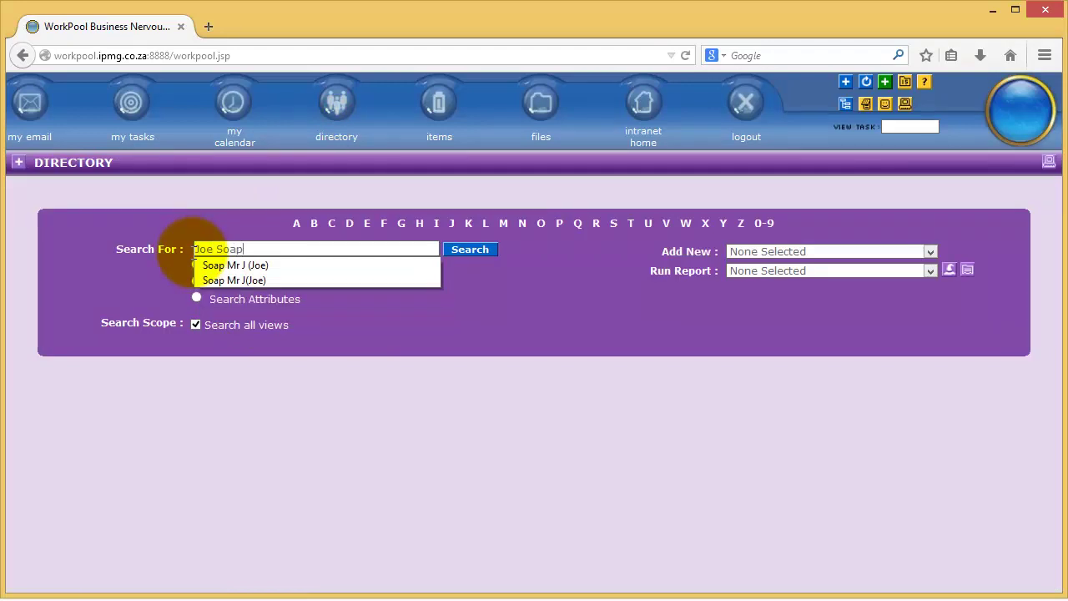
left_click(489, 289)
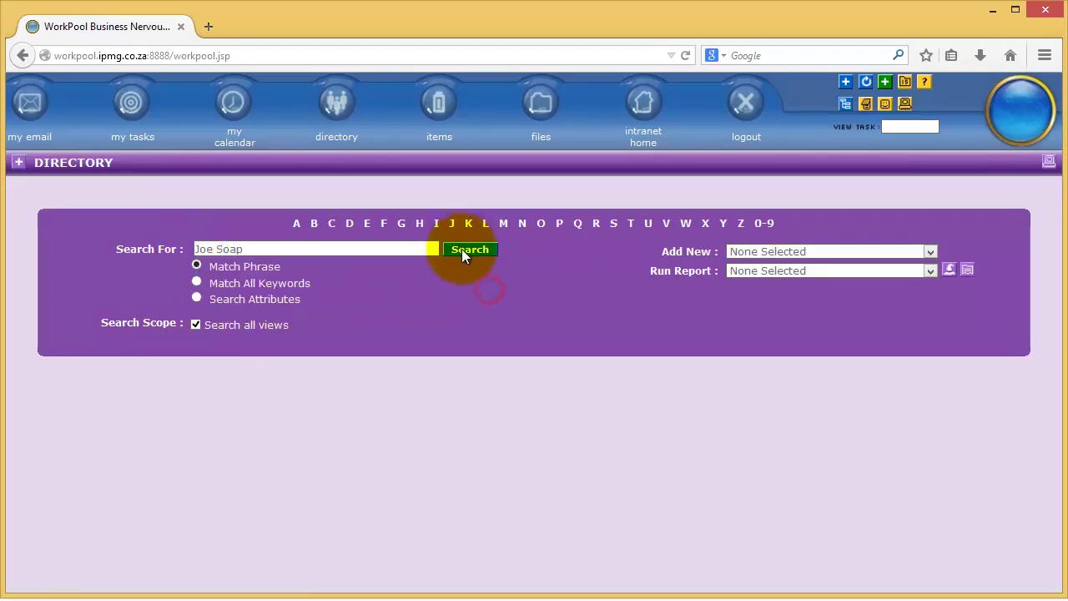
left_click(464, 251)
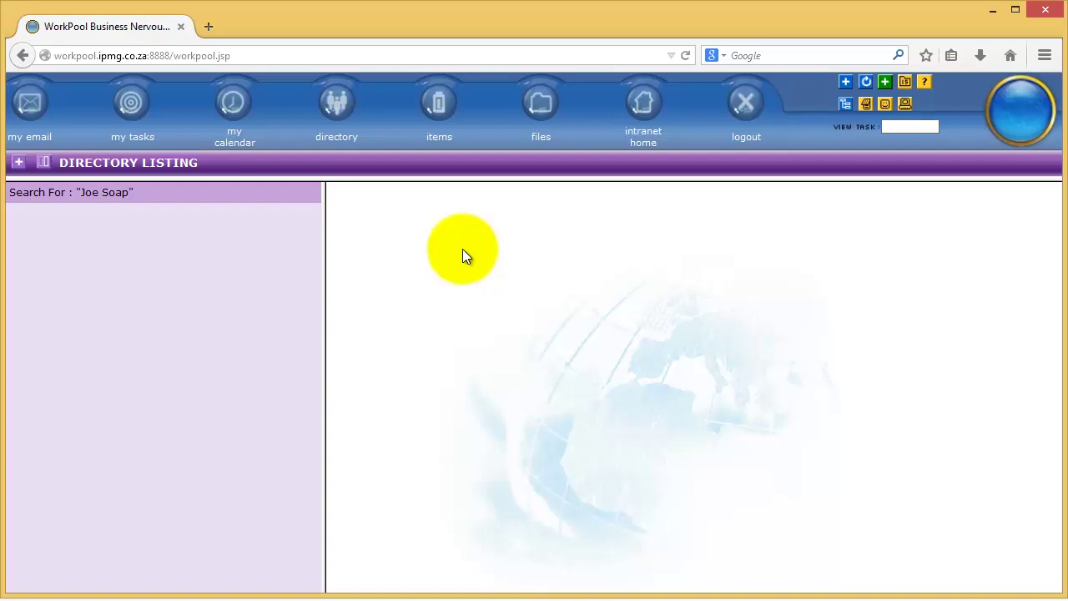
Search the directory for the contact's first name and surname using Match All Keywords.
left_click(336, 108)
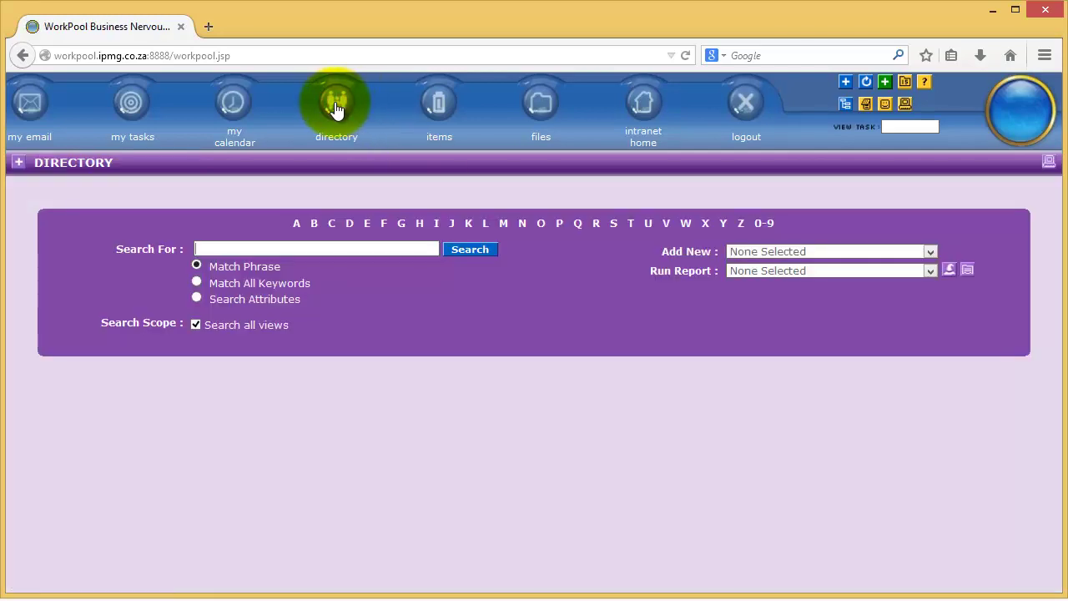
left_click(195, 284)
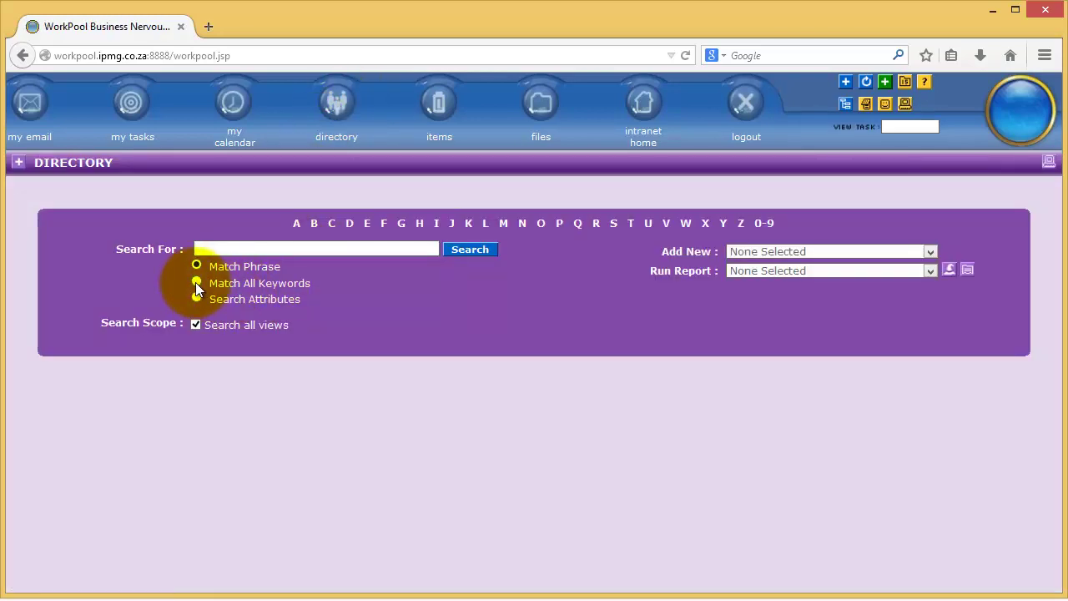
left_click(221, 245)
type("Joe Sopa")
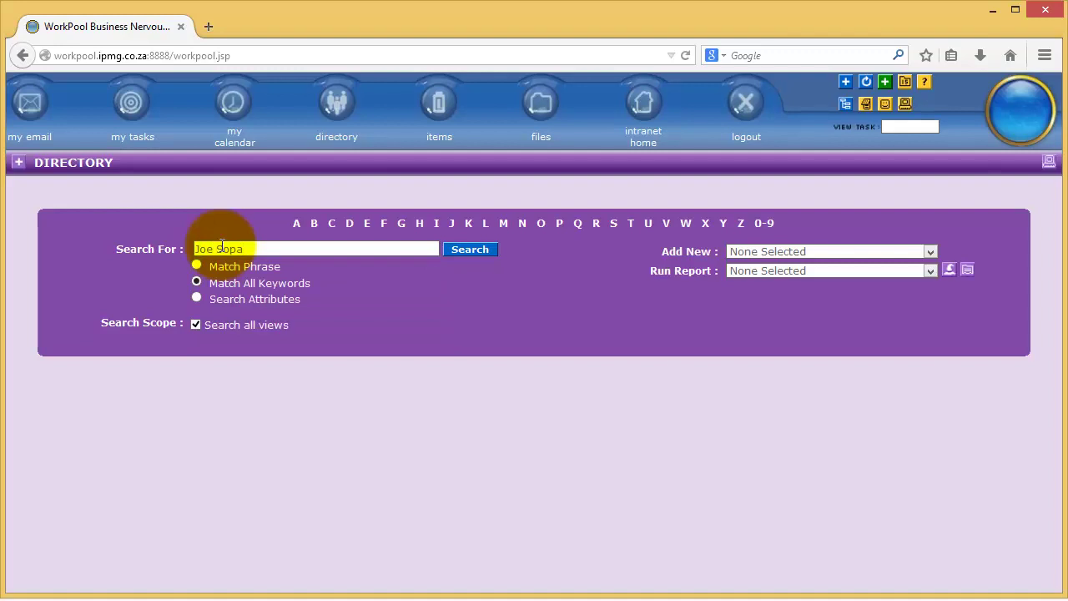
key("BackSpace")
key("BackSpace")
type("ap")
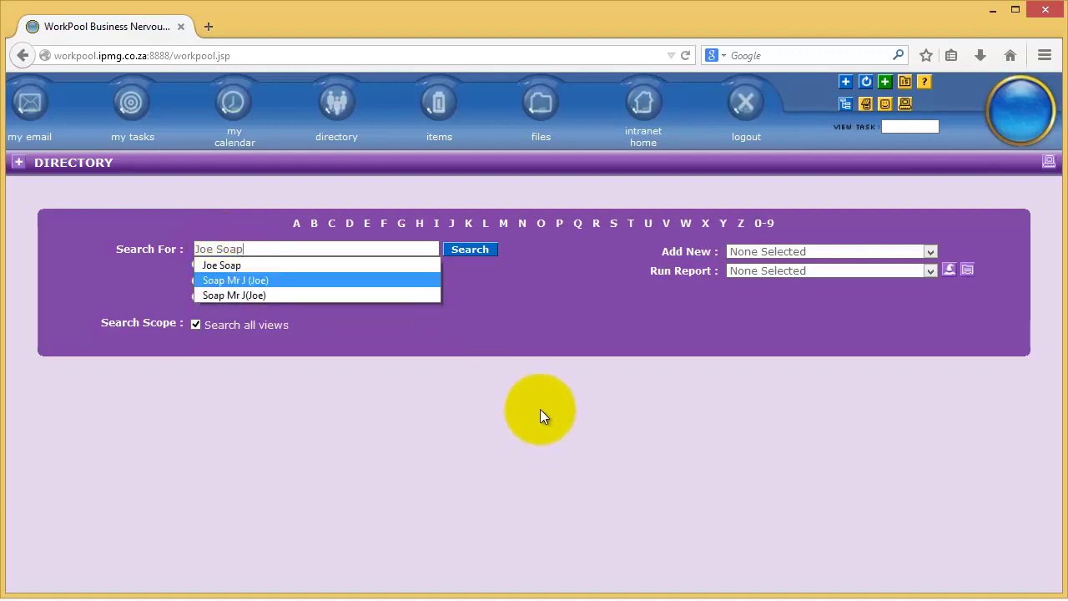
key("Escape")
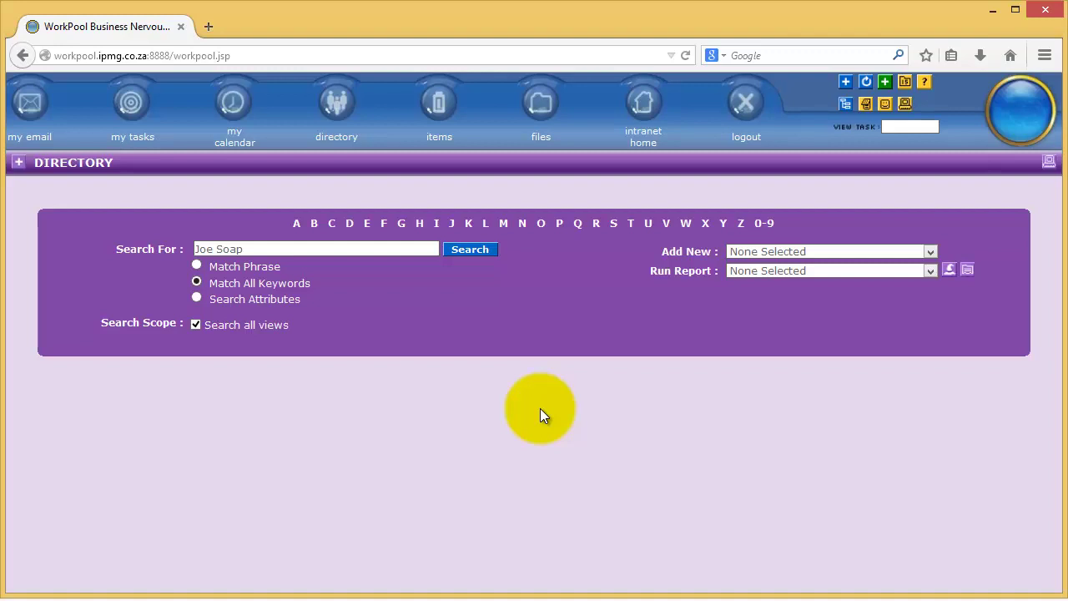
left_click(488, 250)
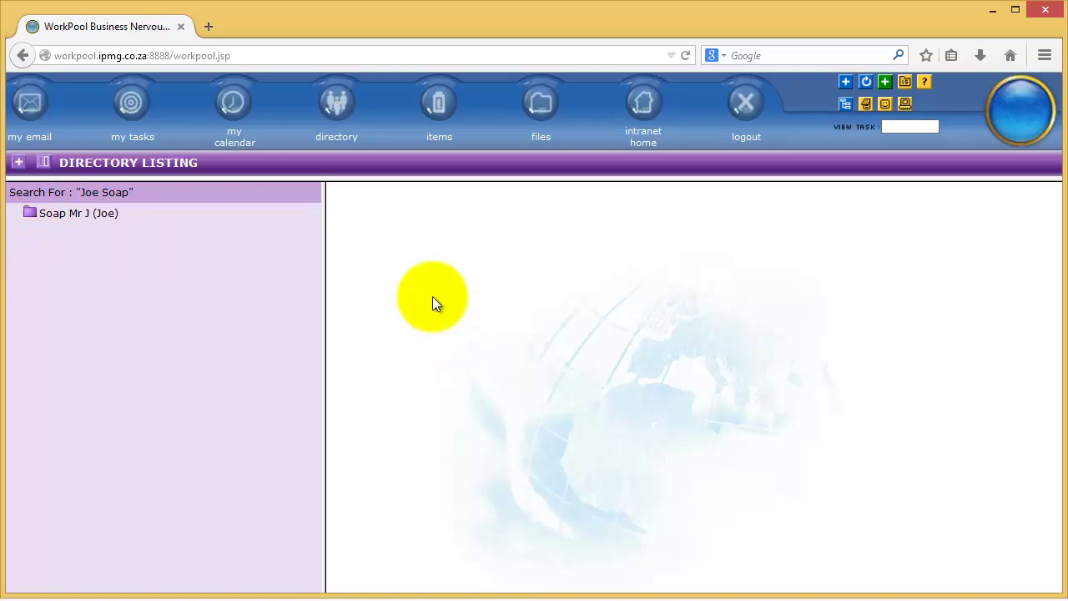
Search the directory for the contact's mobile number using Search Attributes and open the contact's entry.
left_click(335, 102)
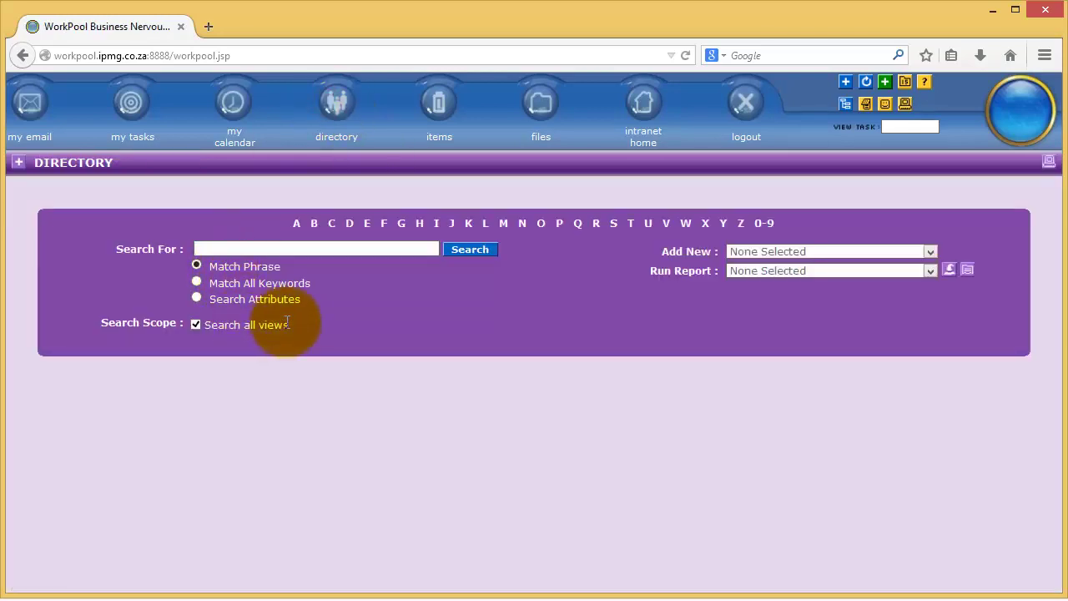
left_click_drag(298, 299, 209, 306)
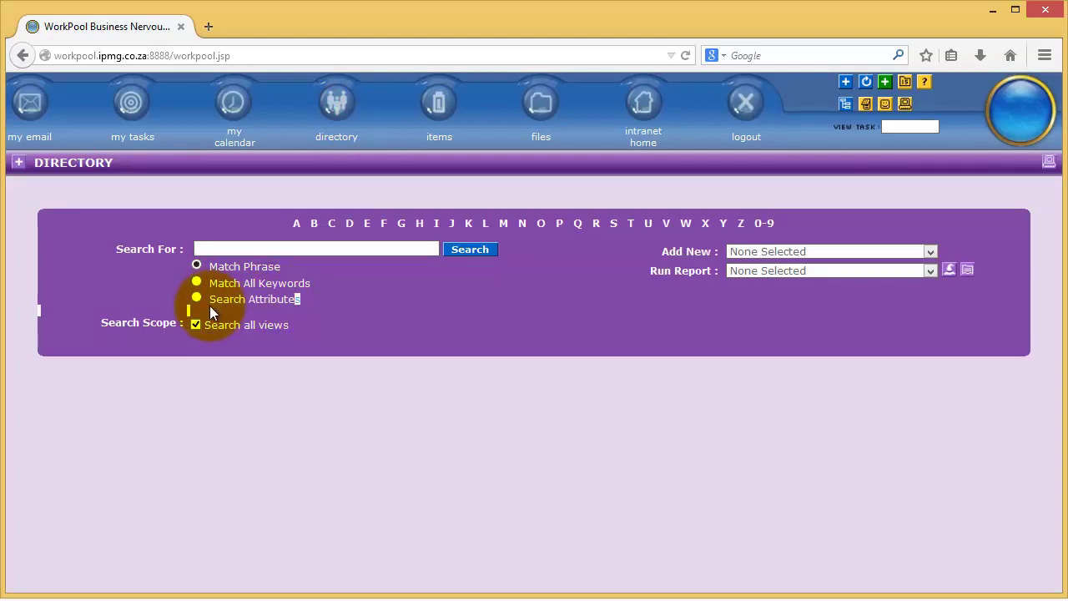
left_click(313, 301)
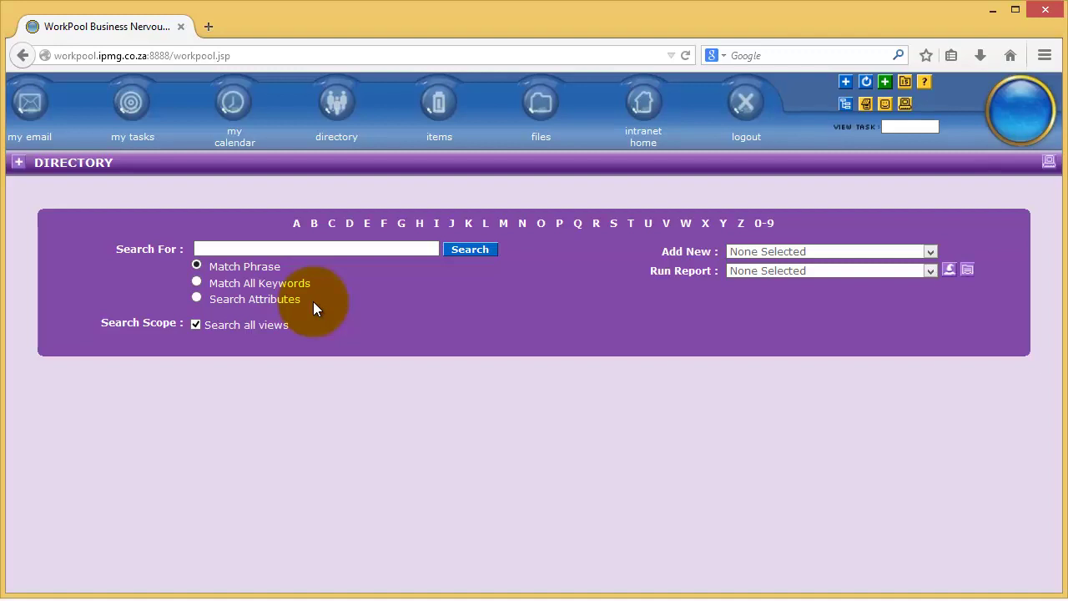
left_click(196, 297)
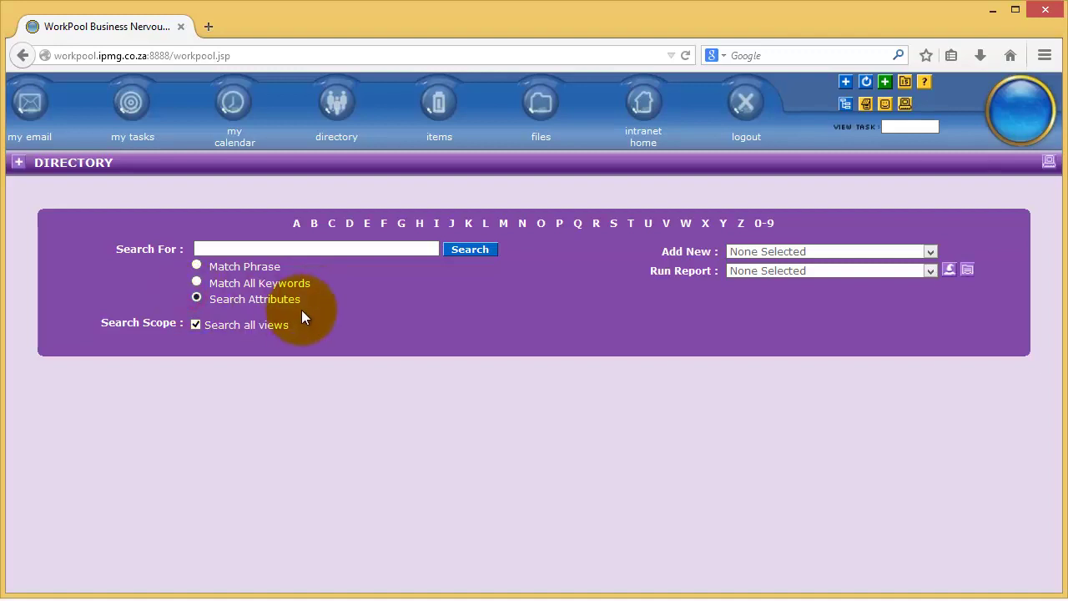
left_click(268, 247)
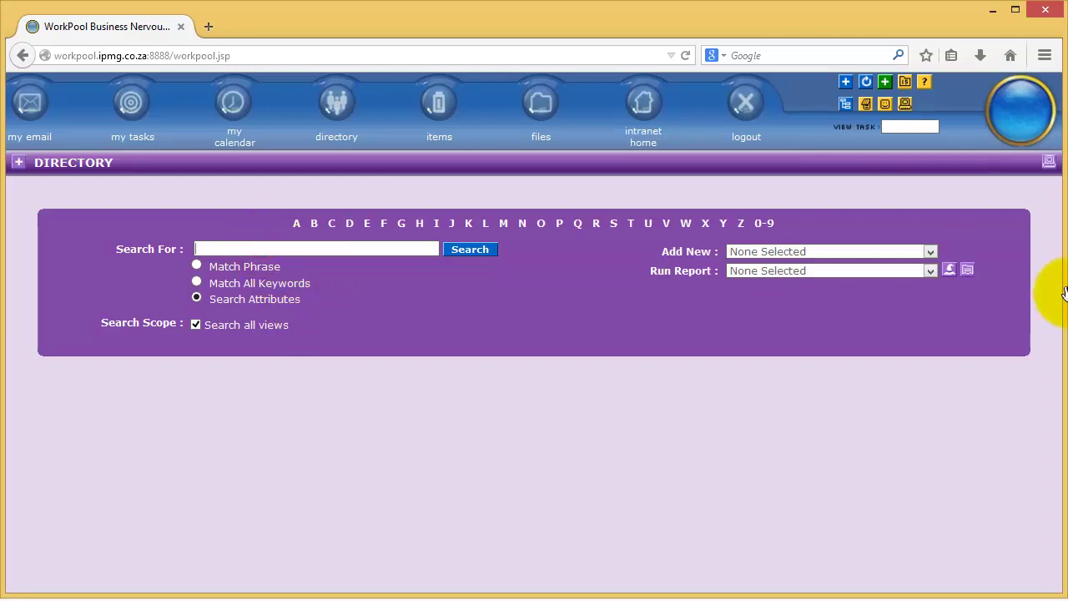
key("ctrl+v")
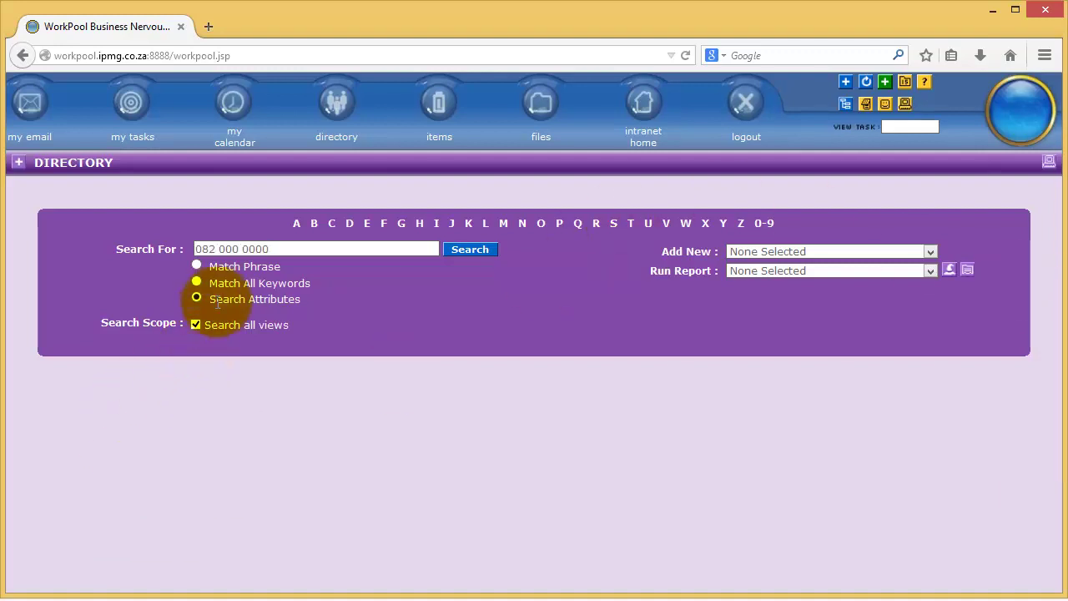
left_click(455, 249)
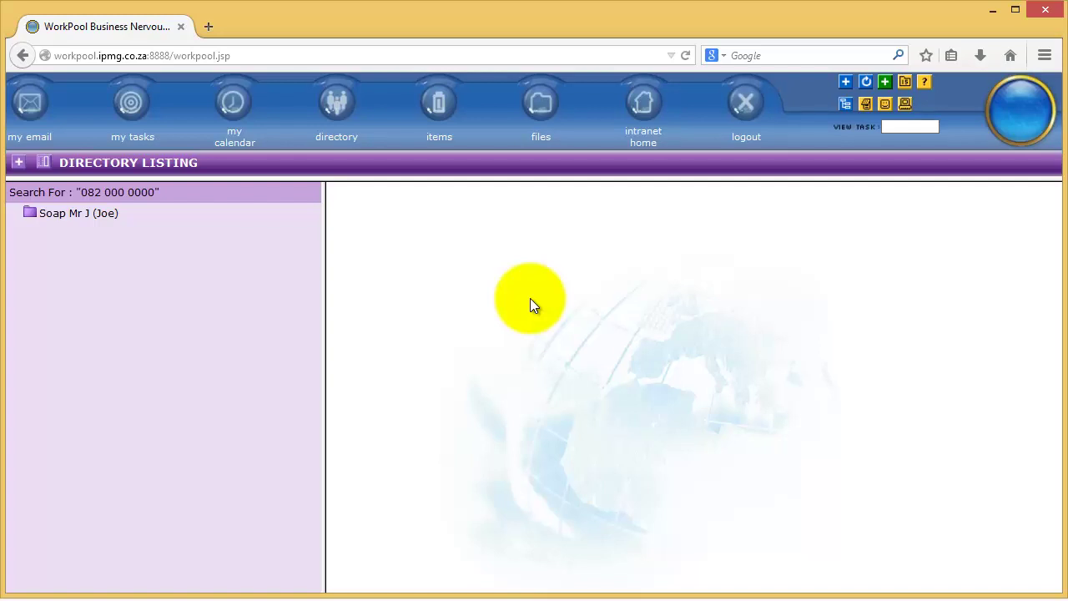
left_click(100, 219)
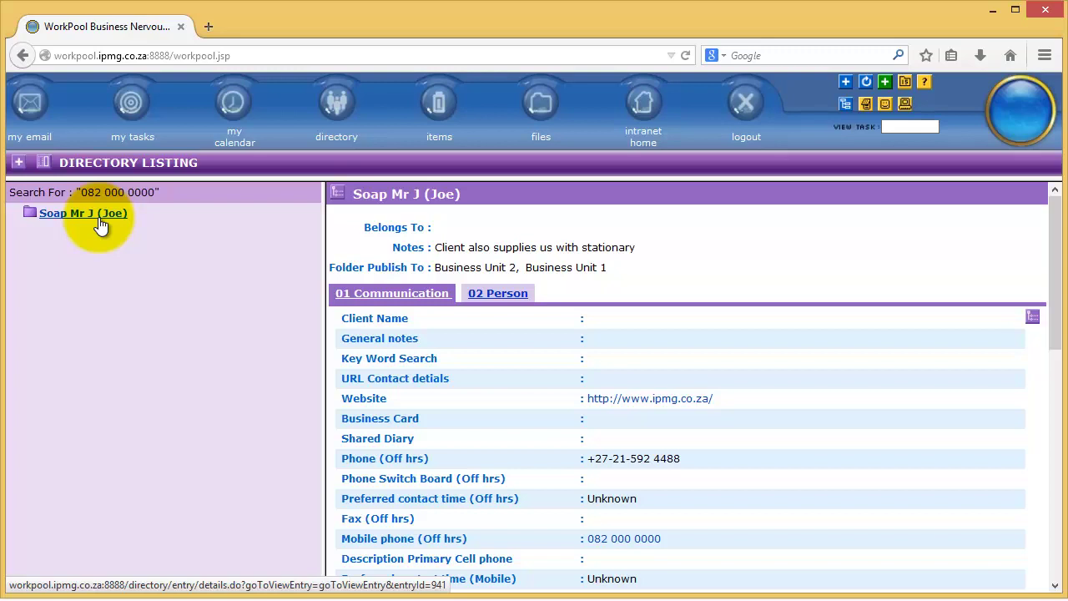
Return to the directory search and switch the search mode from Match Phrase to Match All Keywords and finally Search Attributes.
left_click(337, 115)
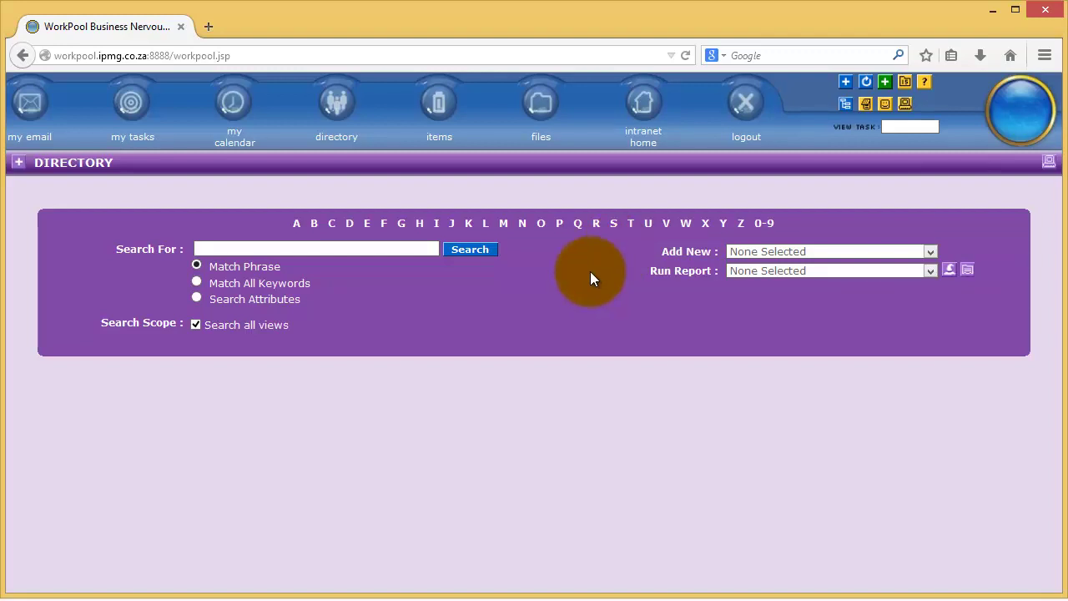
left_click(196, 269)
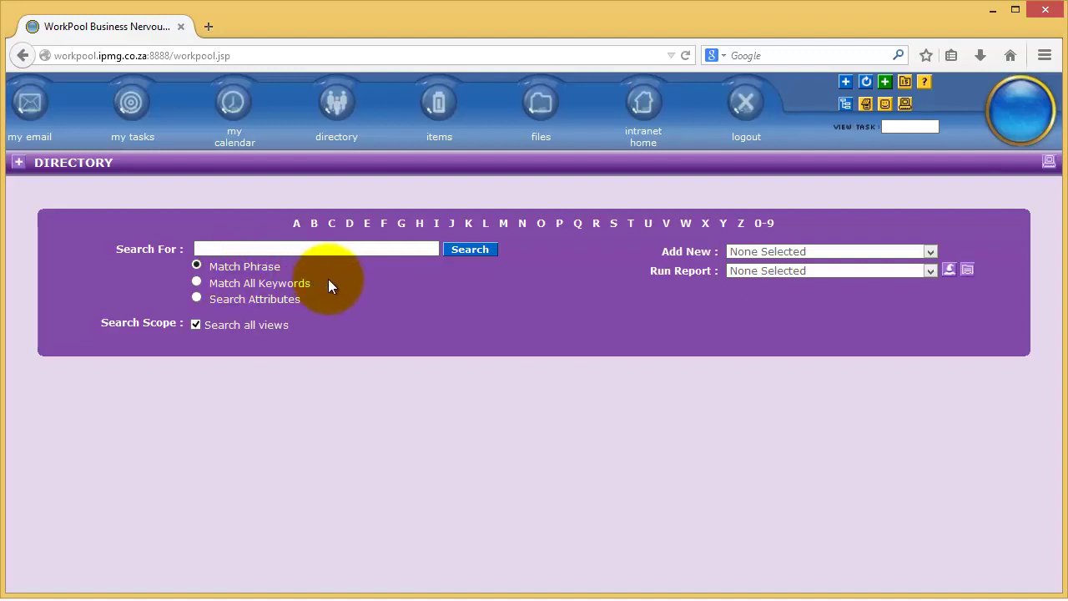
left_click(197, 283)
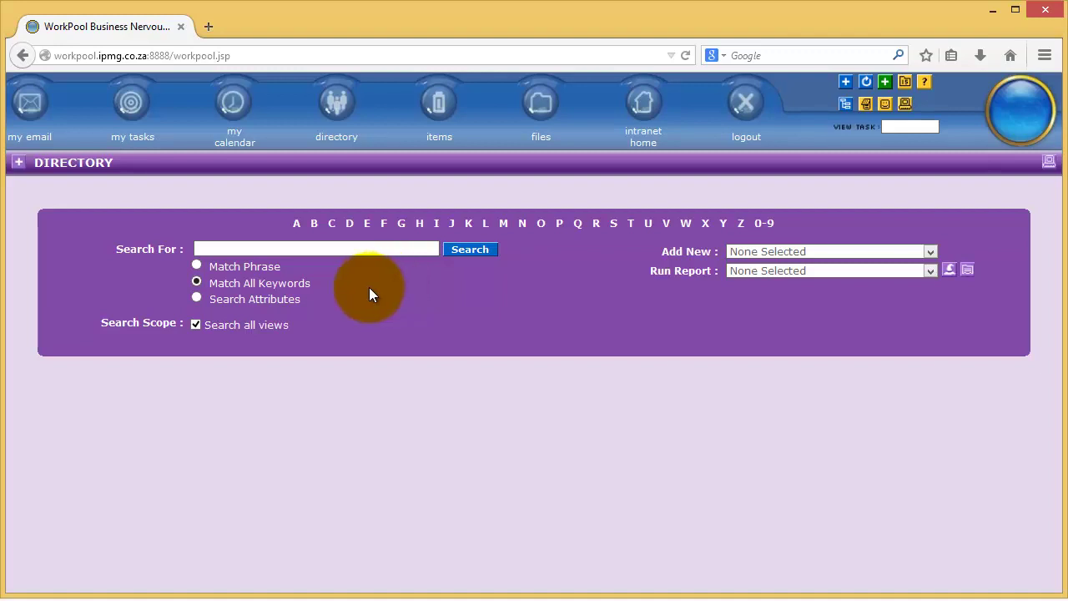
left_click(195, 298)
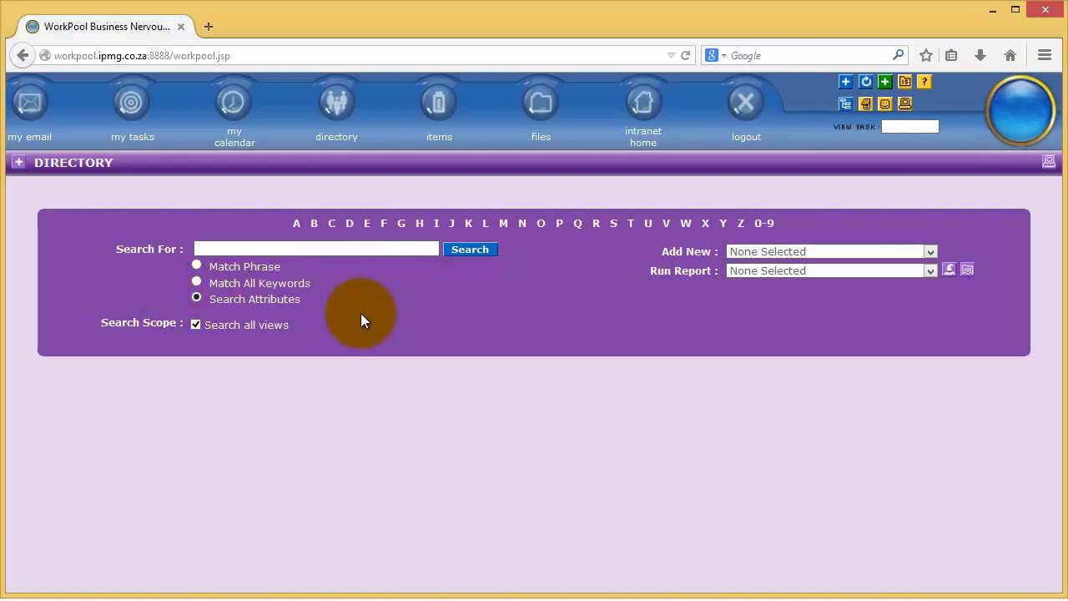